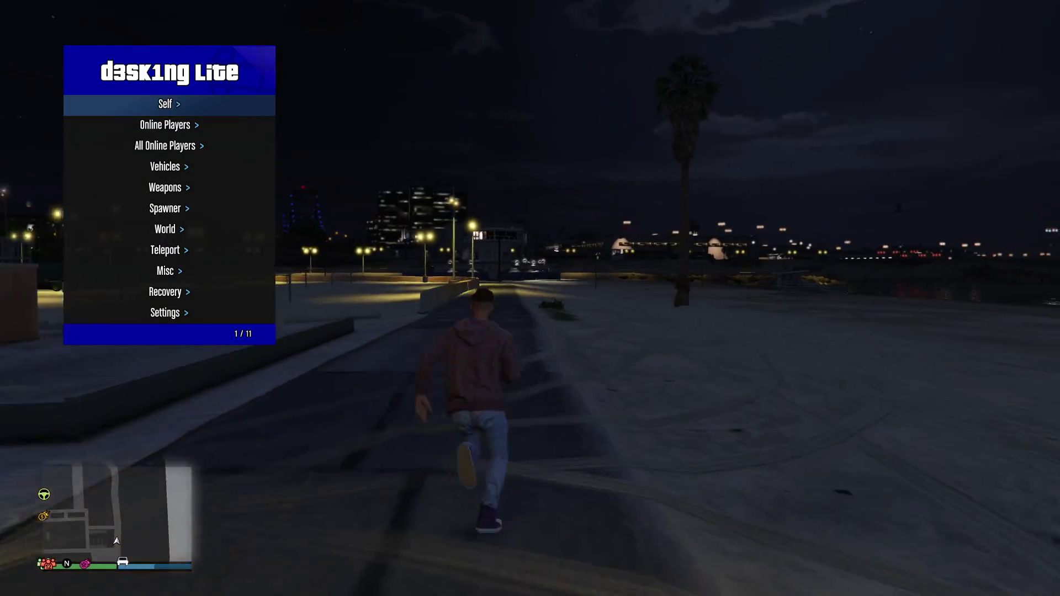
- Open the Self options in the mod menu and turn on God Mode
{"action": "key", "text": "Return"}
{"action": "key", "text": "Return"}
{"action": "key", "text": "Down"}
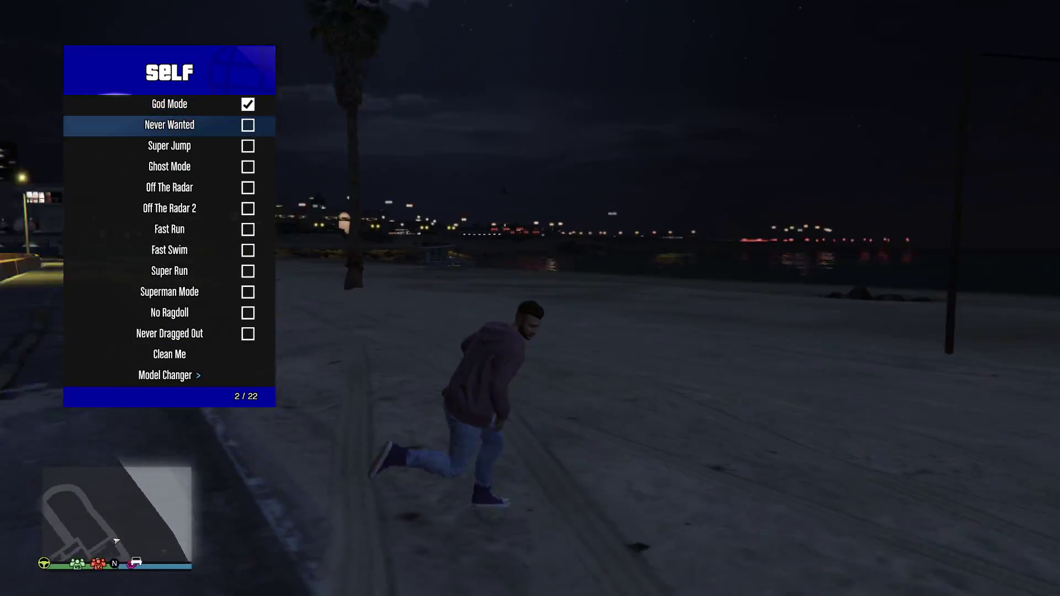
{"action": "key", "text": "Down"}
{"action": "key", "text": "Down"}
{"action": "key", "text": "Down"}
{"action": "key", "text": "Return"}
{"action": "key", "text": "Return"}
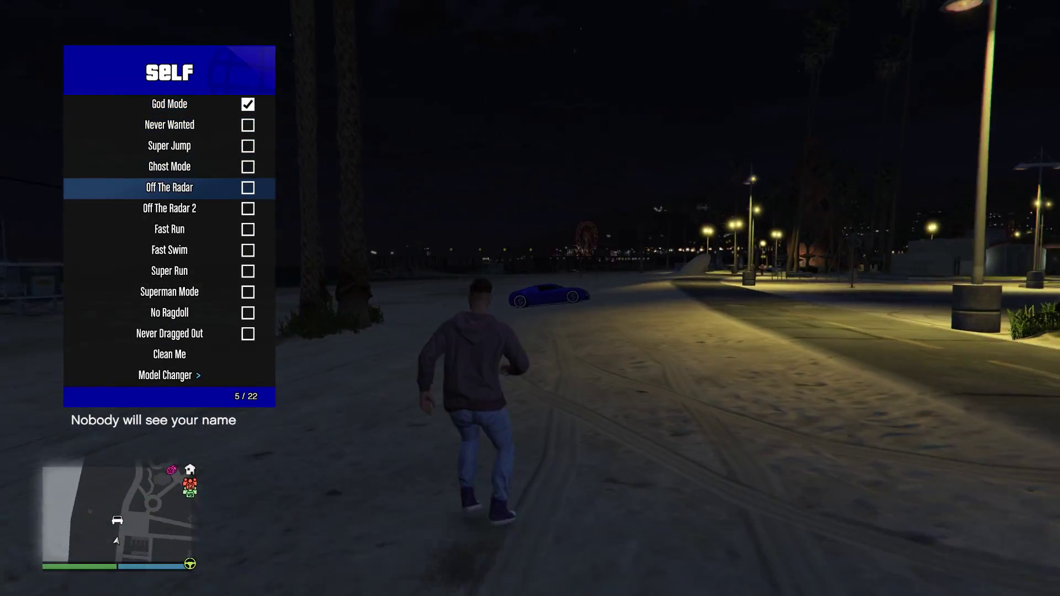
- Toggle Superman Mode on, then back off
{"action": "key", "text": "Down"}
{"action": "key", "text": "Down"}
{"action": "key", "text": "Down"}
{"action": "key", "text": "Down"}
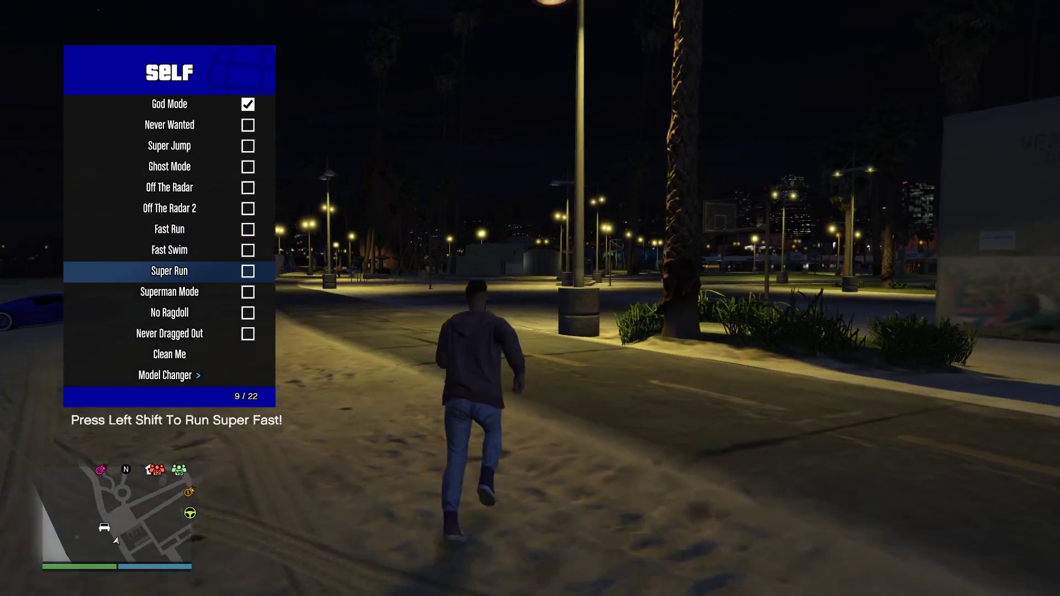
{"action": "key", "text": "Down"}
{"action": "key", "text": "Return"}
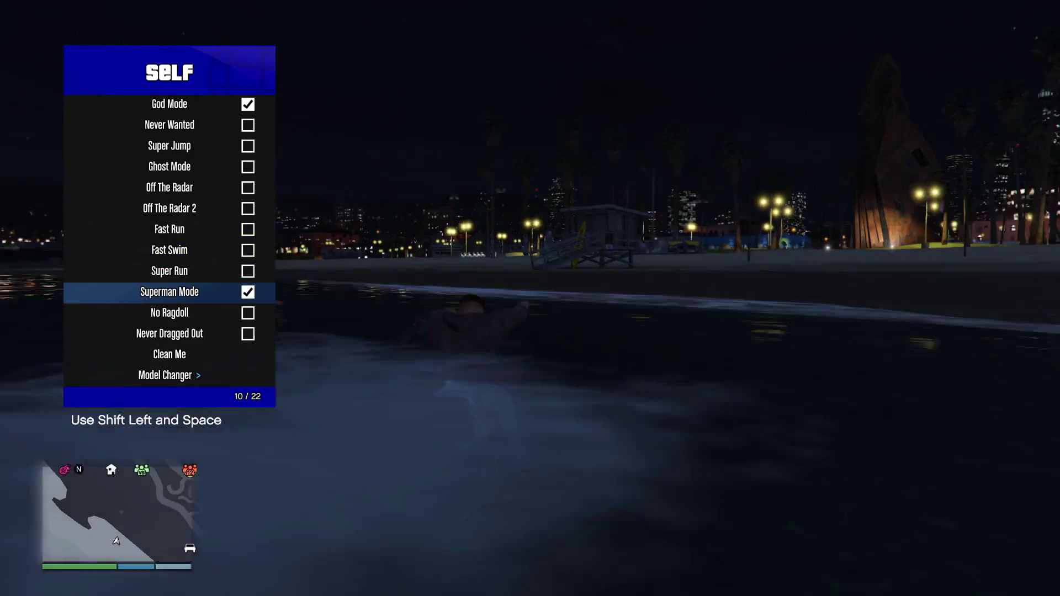
{"action": "key", "text": "Return"}
- Look into Model Changer, then open Online Players and select the host
{"action": "key", "text": "Down"}
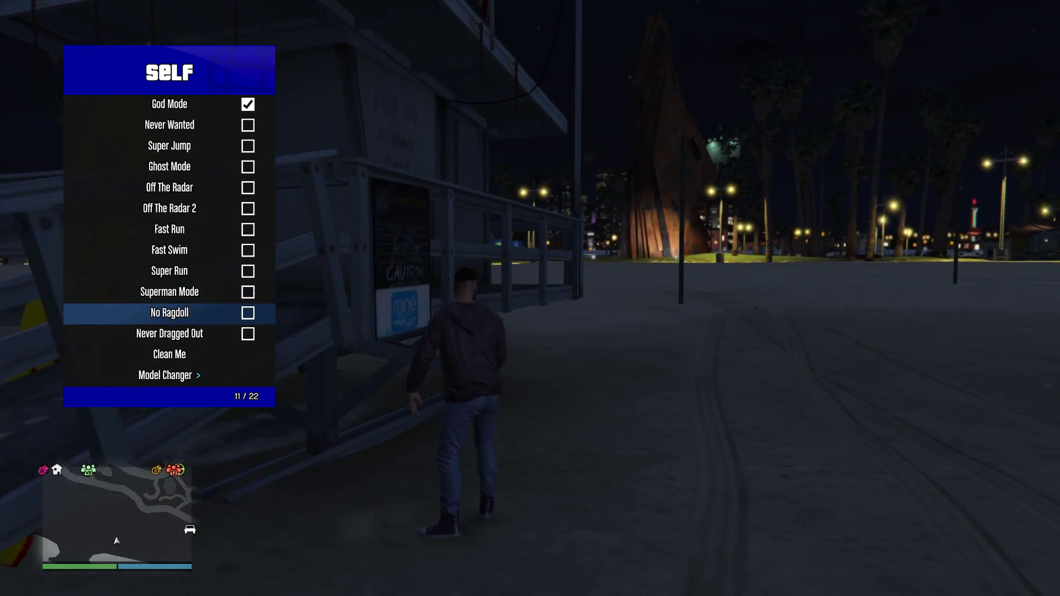
{"action": "key", "text": "Down"}
{"action": "key", "text": "Down"}
{"action": "key", "text": "Down"}
{"action": "key", "text": "Return"}
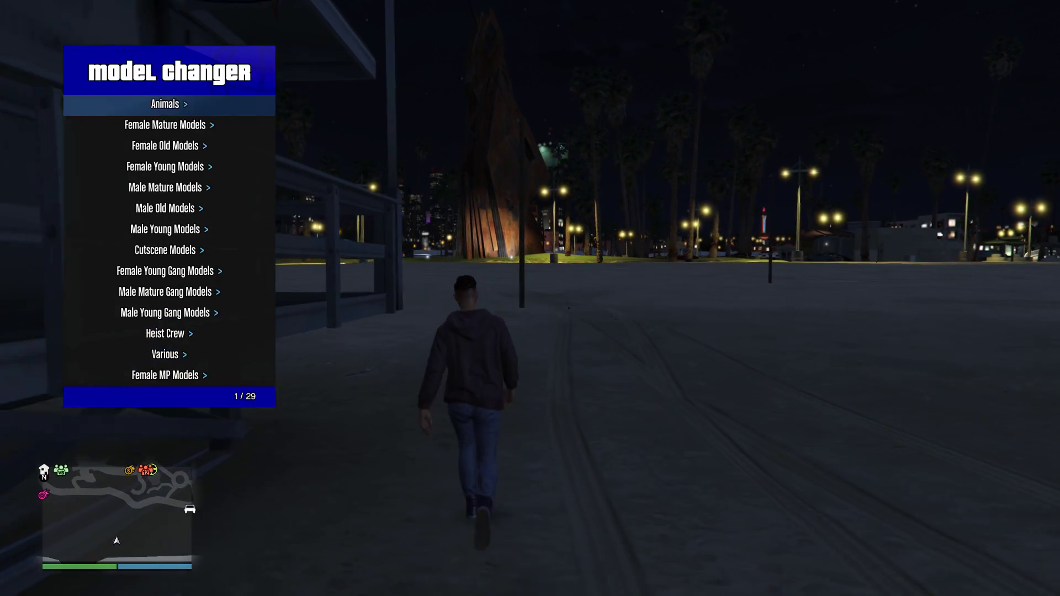
{"action": "key", "text": "BackSpace"}
{"action": "key", "text": "BackSpace"}
{"action": "key", "text": "Down"}
{"action": "key", "text": "Return"}
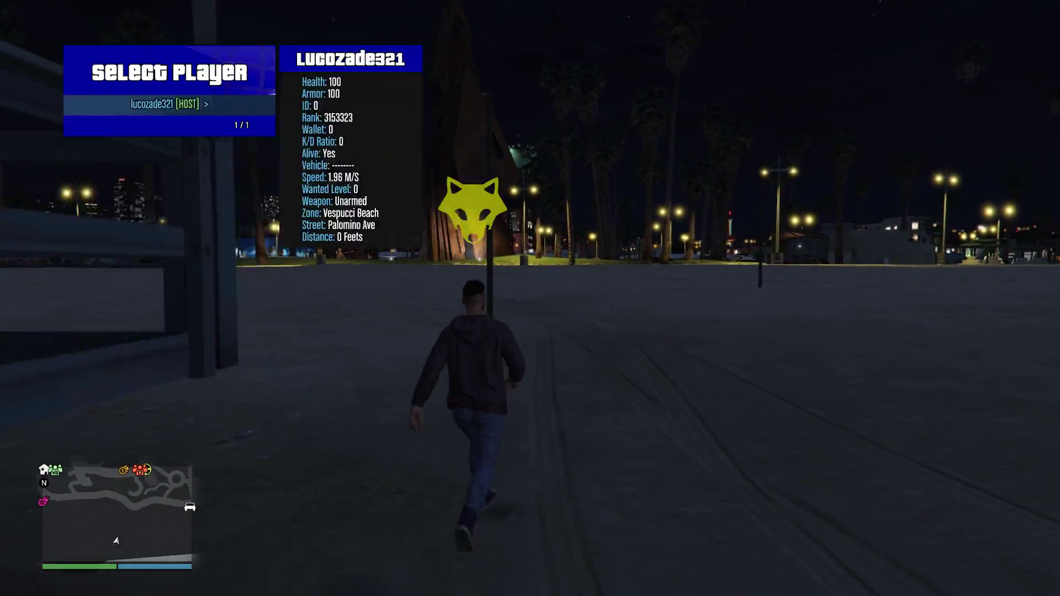
{"action": "key", "text": "Return"}
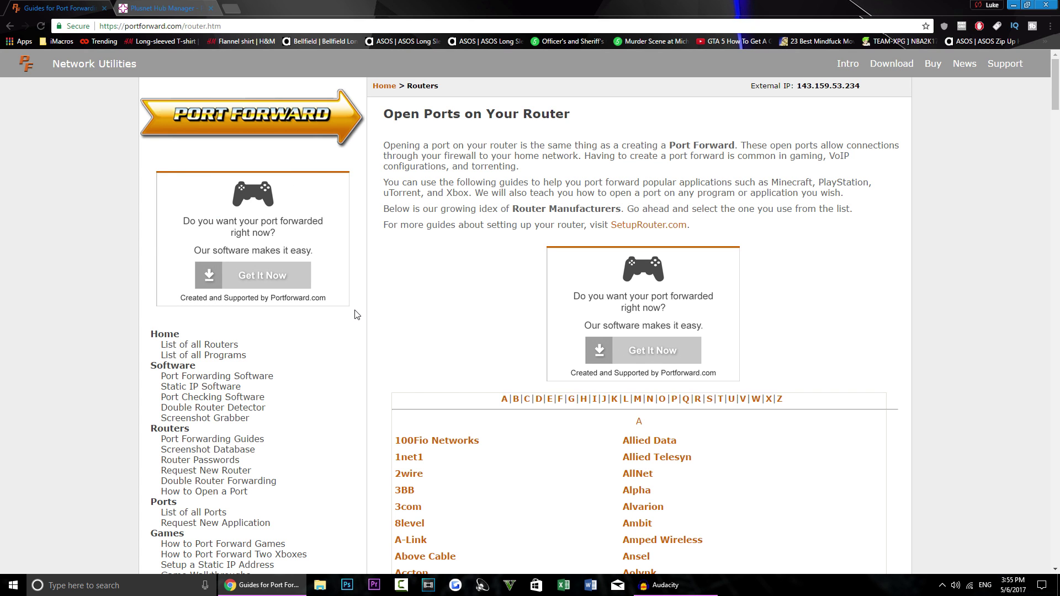
{"action": "scroll", "coordinate": [355, 314], "scroll_direction": "down", "scroll_amount": 4}
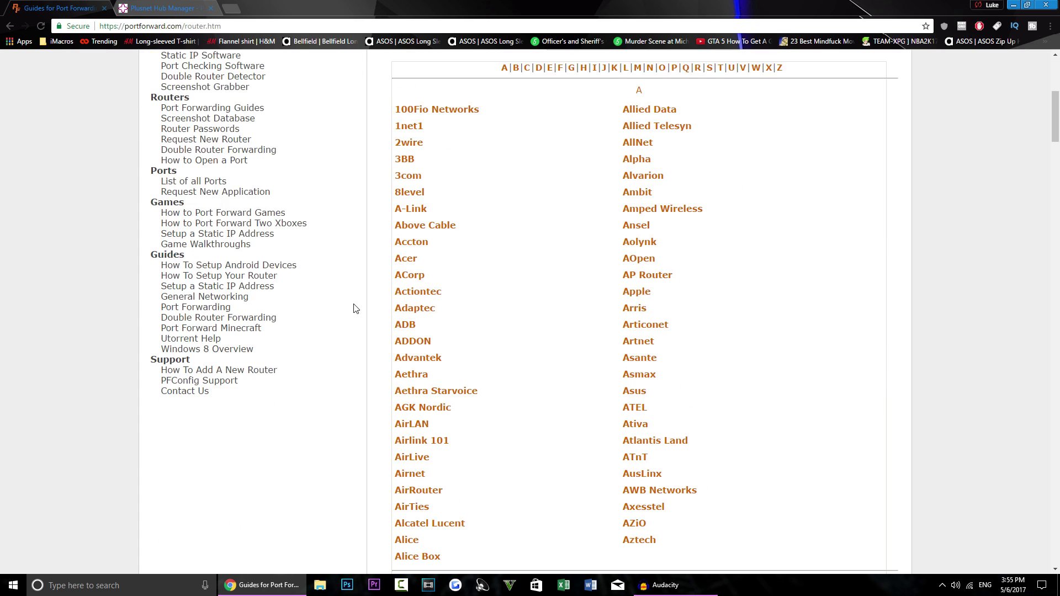
{"action": "scroll", "coordinate": [355, 309], "scroll_direction": "down", "scroll_amount": 3}
{"action": "scroll", "coordinate": [354, 309], "scroll_direction": "up", "scroll_amount": 4}
{"action": "scroll", "coordinate": [354, 309], "scroll_direction": "down", "scroll_amount": 1}
{"action": "scroll", "coordinate": [355, 309], "scroll_direction": "down", "scroll_amount": 3}
{"action": "scroll", "coordinate": [355, 309], "scroll_direction": "down", "scroll_amount": 3}
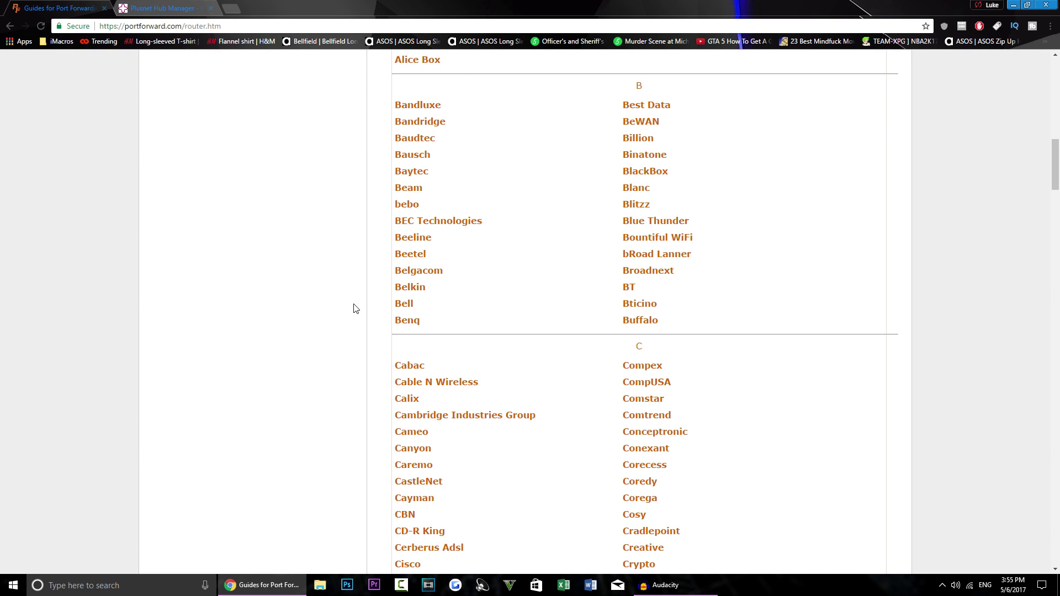
{"action": "scroll", "coordinate": [355, 309], "scroll_direction": "down", "scroll_amount": 3}
{"action": "scroll", "coordinate": [355, 309], "scroll_direction": "down", "scroll_amount": 3}
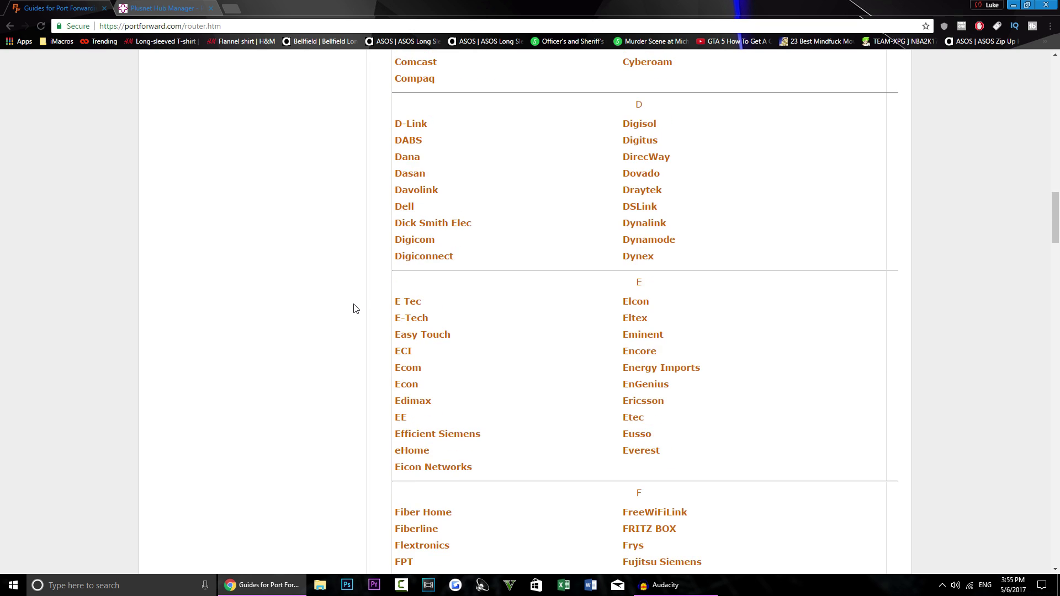
{"action": "scroll", "coordinate": [346, 309], "scroll_direction": "down", "scroll_amount": 2}
{"action": "scroll", "coordinate": [346, 309], "scroll_direction": "down", "scroll_amount": 2}
{"action": "scroll", "coordinate": [346, 309], "scroll_direction": "down", "scroll_amount": 4}
{"action": "scroll", "coordinate": [347, 310], "scroll_direction": "down", "scroll_amount": 3}
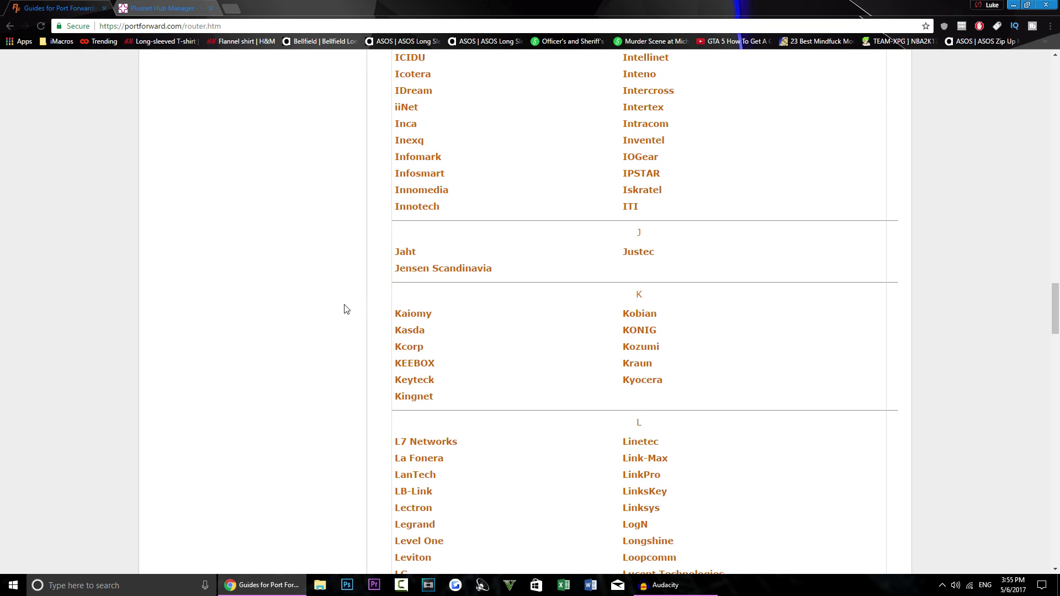
{"action": "scroll", "coordinate": [347, 309], "scroll_direction": "down", "scroll_amount": 5}
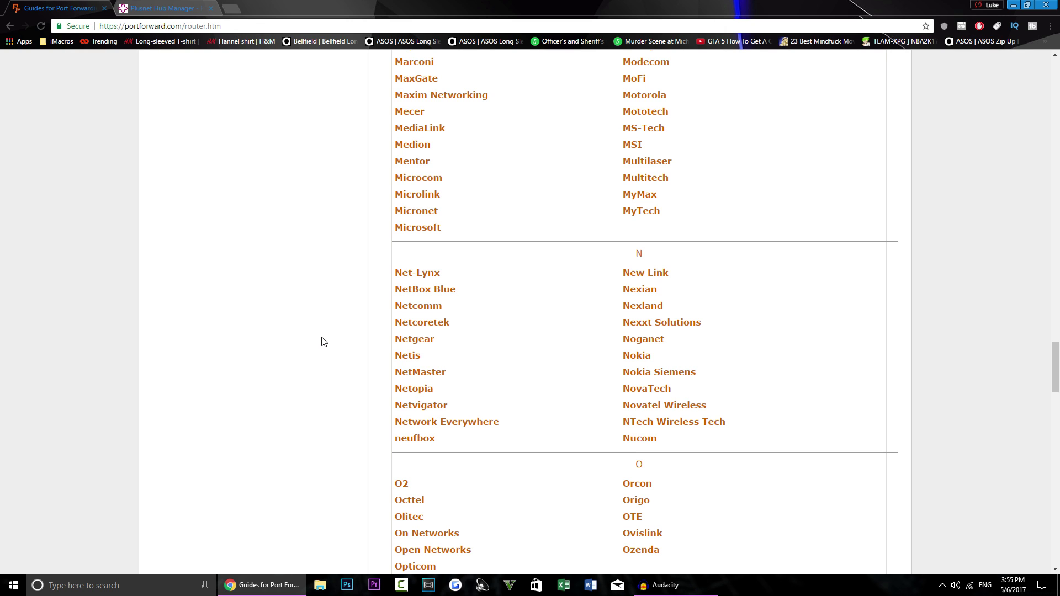
{"action": "scroll", "coordinate": [322, 342], "scroll_direction": "up", "scroll_amount": 2}
{"action": "scroll", "coordinate": [325, 342], "scroll_direction": "up", "scroll_amount": 3}
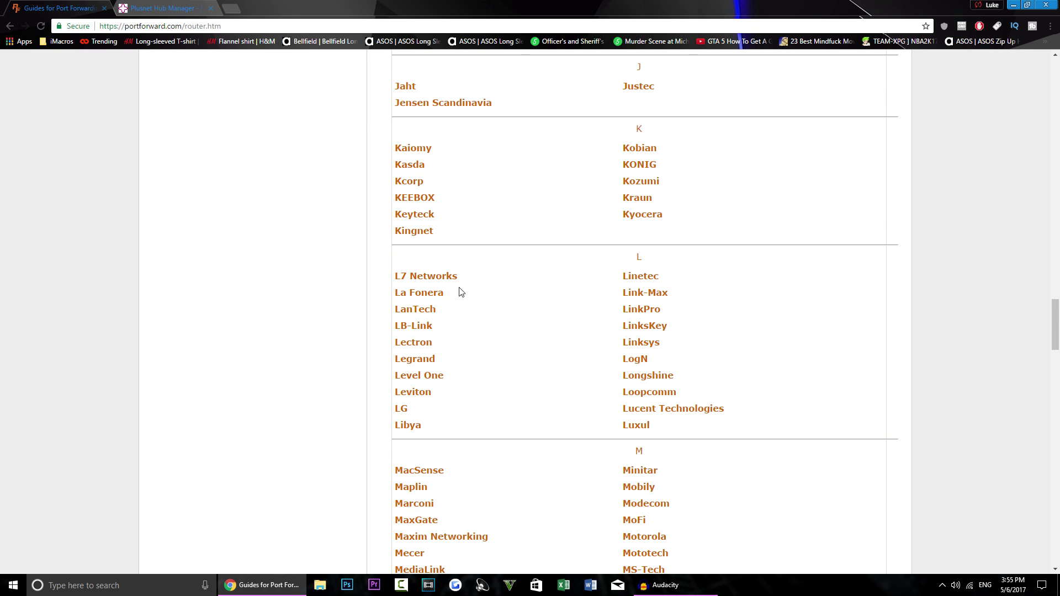
- Open the Kingnet KN-S1060 port forwarding guide from the Kingnet link
{"action": "left_click", "coordinate": [414, 233]}
{"action": "scroll", "coordinate": [410, 352], "scroll_direction": "down", "scroll_amount": 1}
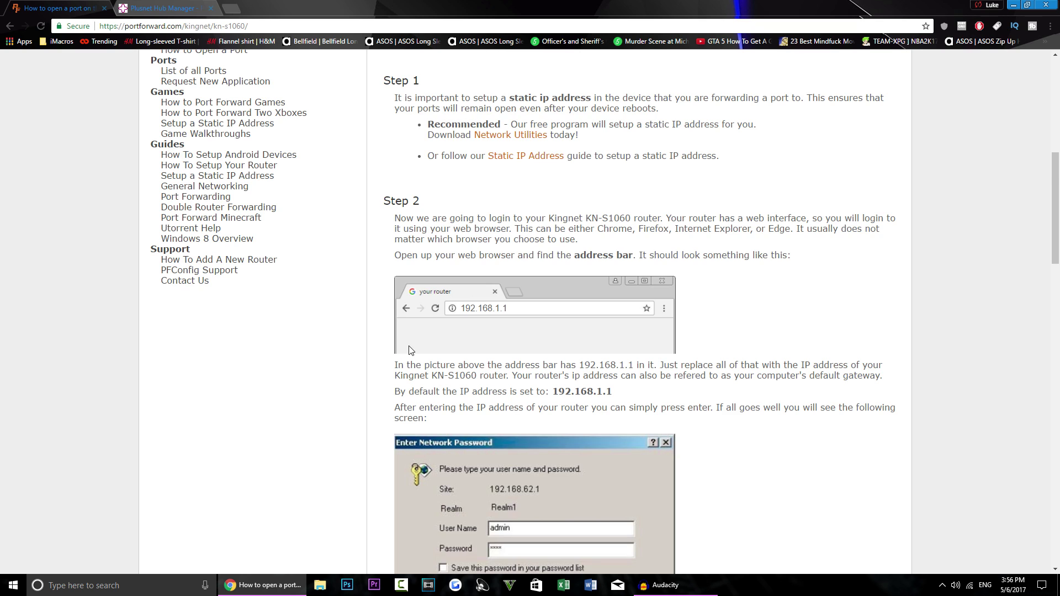
{"action": "scroll", "coordinate": [408, 351], "scroll_direction": "down", "scroll_amount": 3}
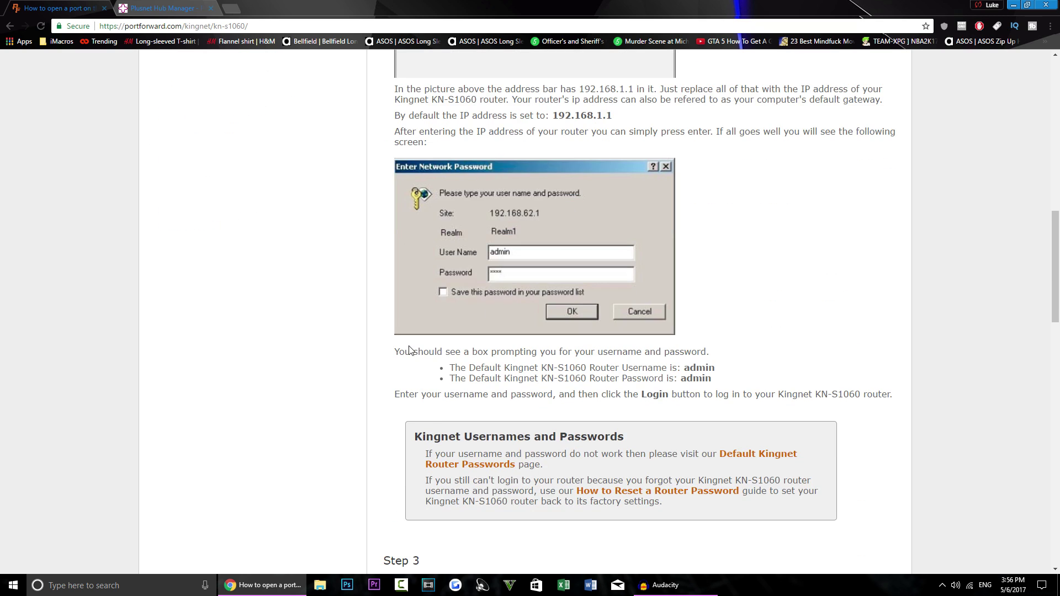
{"action": "scroll", "coordinate": [409, 352], "scroll_direction": "up", "scroll_amount": 4}
{"action": "scroll", "coordinate": [412, 347], "scroll_direction": "down", "scroll_amount": 2}
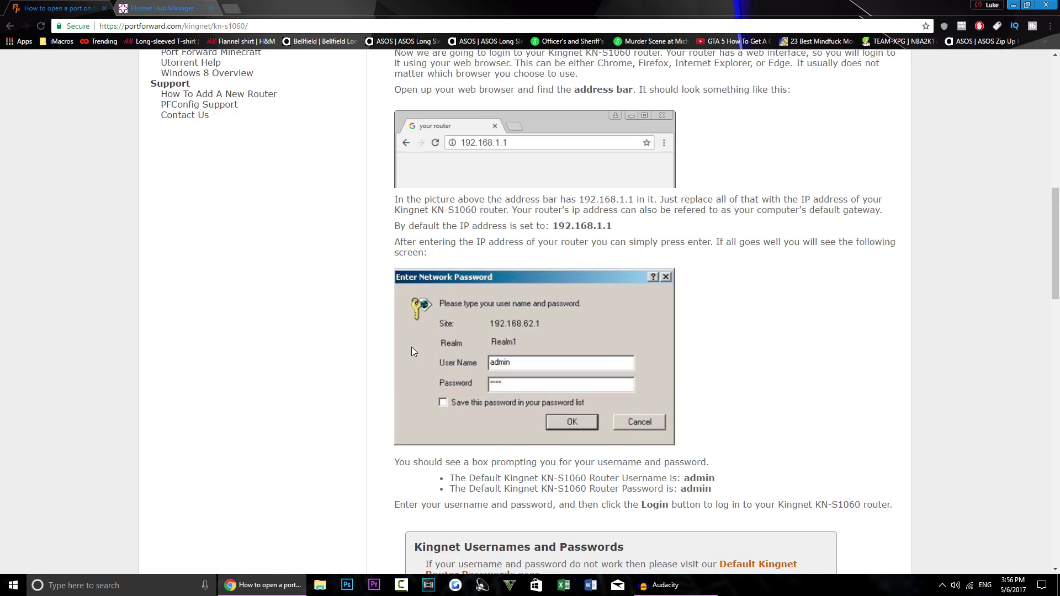
{"action": "scroll", "coordinate": [412, 347], "scroll_direction": "down", "scroll_amount": 3}
{"action": "scroll", "coordinate": [412, 347], "scroll_direction": "down", "scroll_amount": 2}
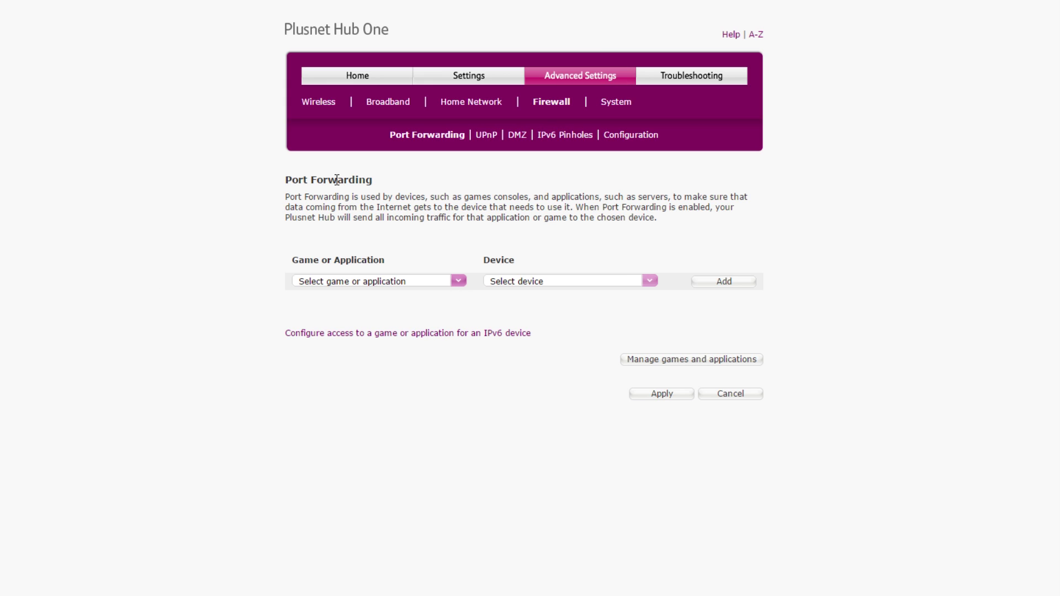
- Open the Game or Application dropdown on the router's Port Forwarding page
{"action": "left_click", "coordinate": [365, 282]}
{"action": "scroll", "coordinate": [338, 293], "scroll_direction": "down", "scroll_amount": 5}
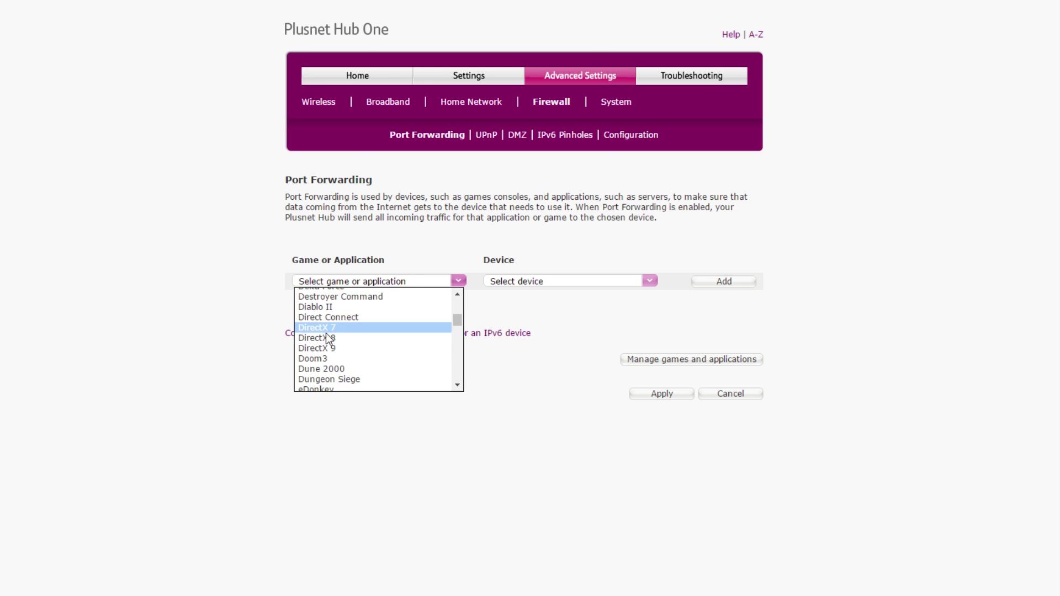
{"action": "scroll", "coordinate": [331, 336], "scroll_direction": "up", "scroll_amount": 5}
{"action": "scroll", "coordinate": [339, 351], "scroll_direction": "down", "scroll_amount": 5}
{"action": "scroll", "coordinate": [340, 347], "scroll_direction": "down", "scroll_amount": 2}
{"action": "scroll", "coordinate": [220, 377], "scroll_direction": "down", "scroll_amount": 5}
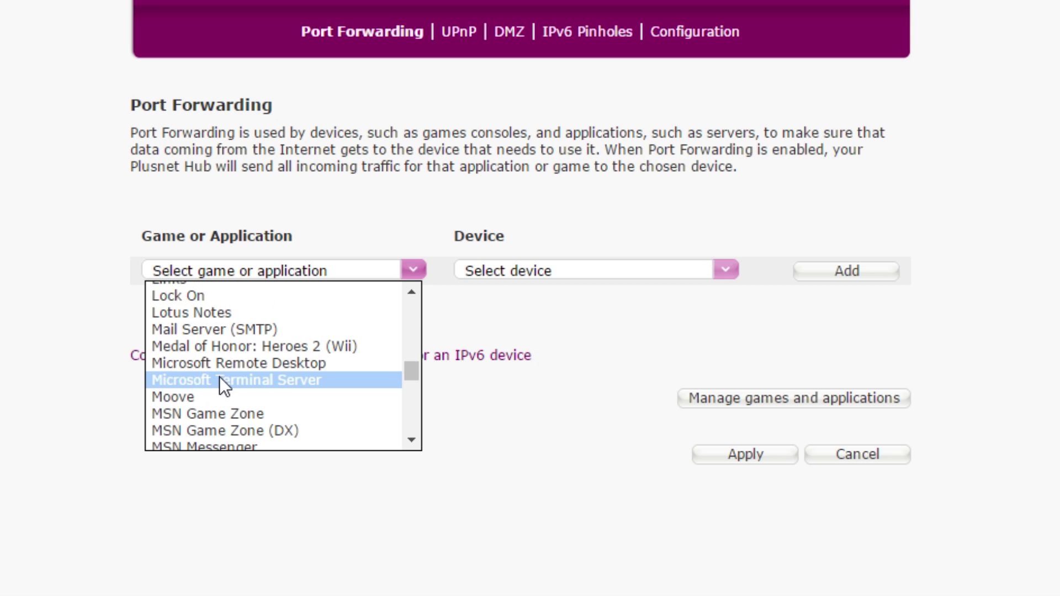
{"action": "scroll", "coordinate": [220, 378], "scroll_direction": "down", "scroll_amount": 5}
{"action": "scroll", "coordinate": [220, 377], "scroll_direction": "up", "scroll_amount": 2}
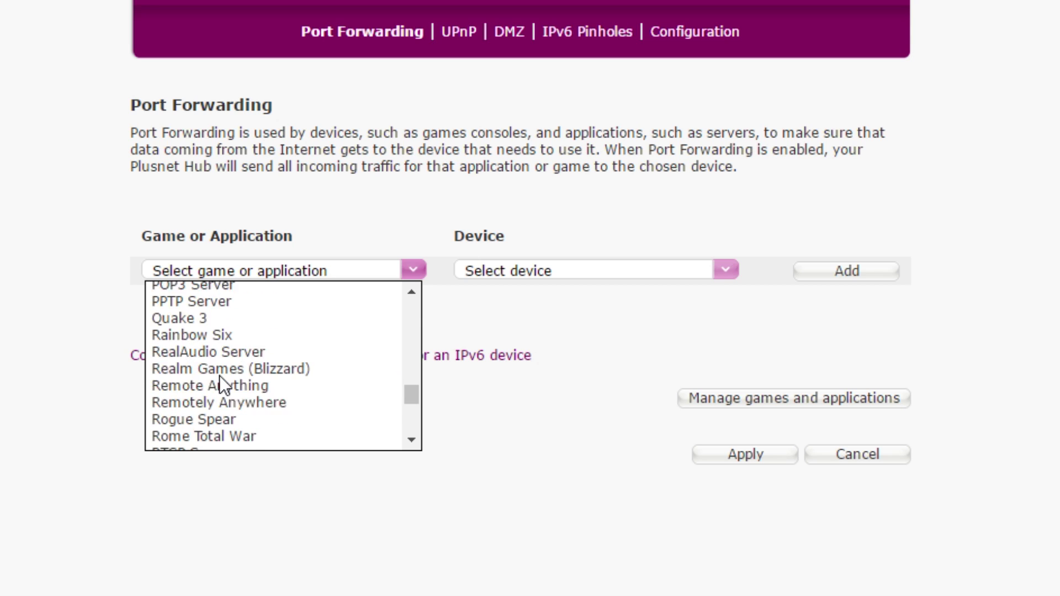
{"action": "scroll", "coordinate": [220, 375], "scroll_direction": "up", "scroll_amount": 3}
{"action": "scroll", "coordinate": [225, 373], "scroll_direction": "down", "scroll_amount": 5}
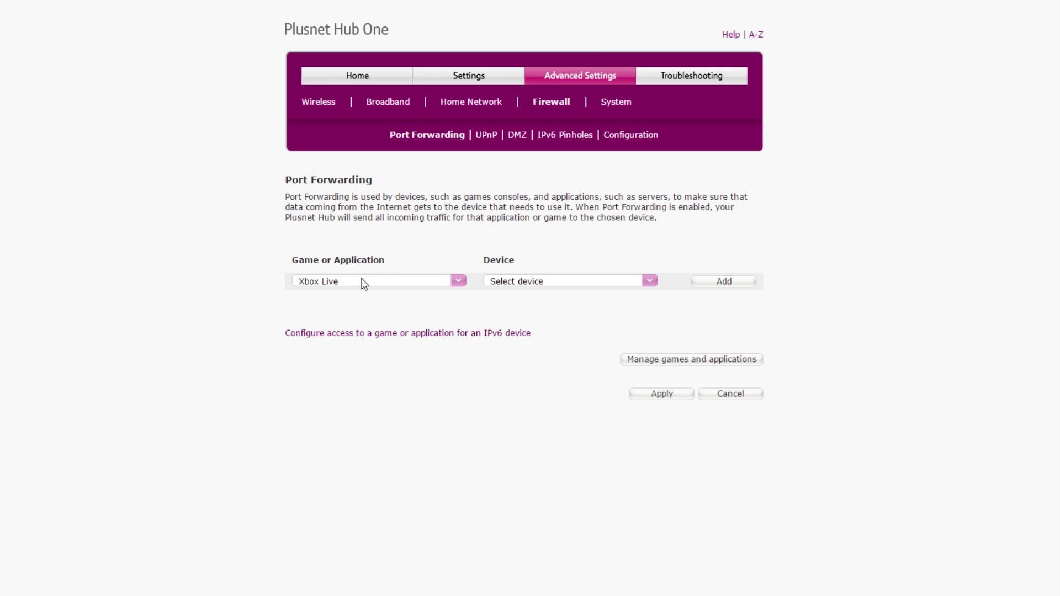
{"action": "scroll", "coordinate": [340, 360], "scroll_direction": "down", "scroll_amount": 2}
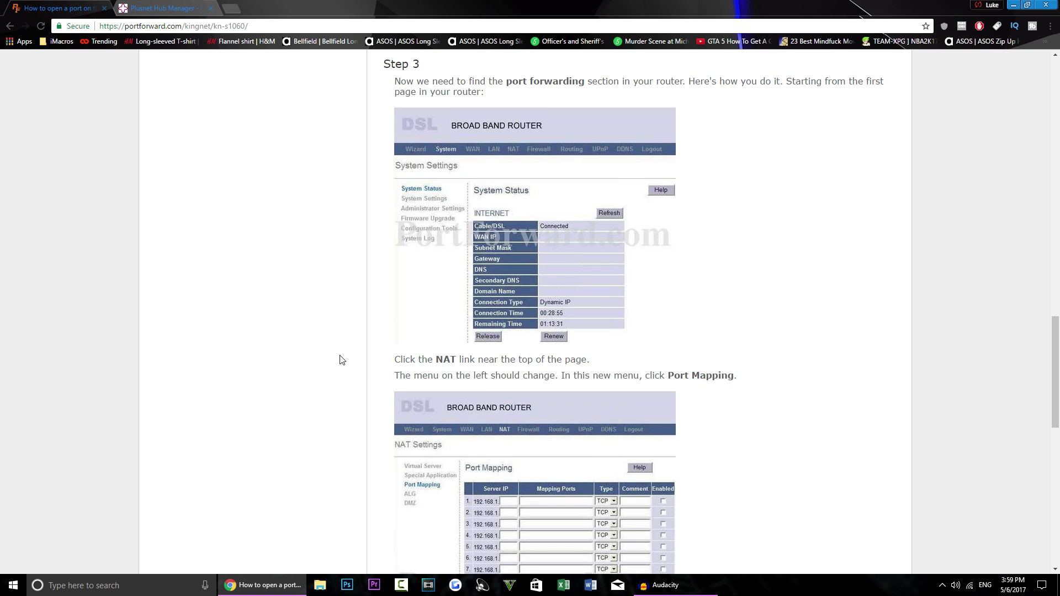
{"action": "scroll", "coordinate": [341, 365], "scroll_direction": "down", "scroll_amount": 3}
{"action": "scroll", "coordinate": [283, 487], "scroll_direction": "down", "scroll_amount": 4}
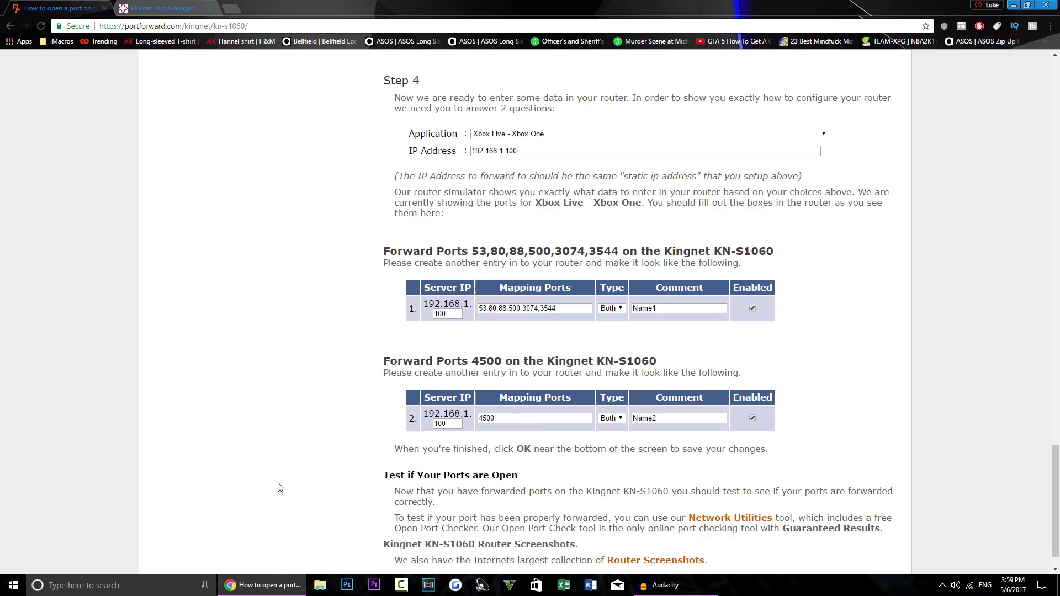
{"action": "scroll", "coordinate": [279, 488], "scroll_direction": "up", "scroll_amount": 4}
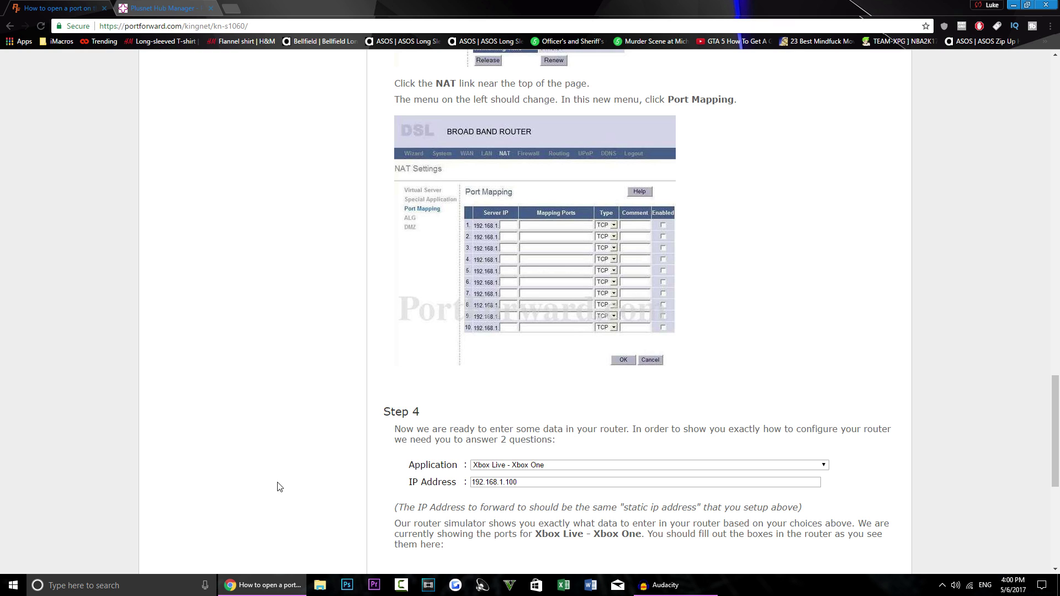
- Switch back to the Plusnet Hub Manager tab's Port Forwarding page
{"action": "left_click", "coordinate": [133, 10]}
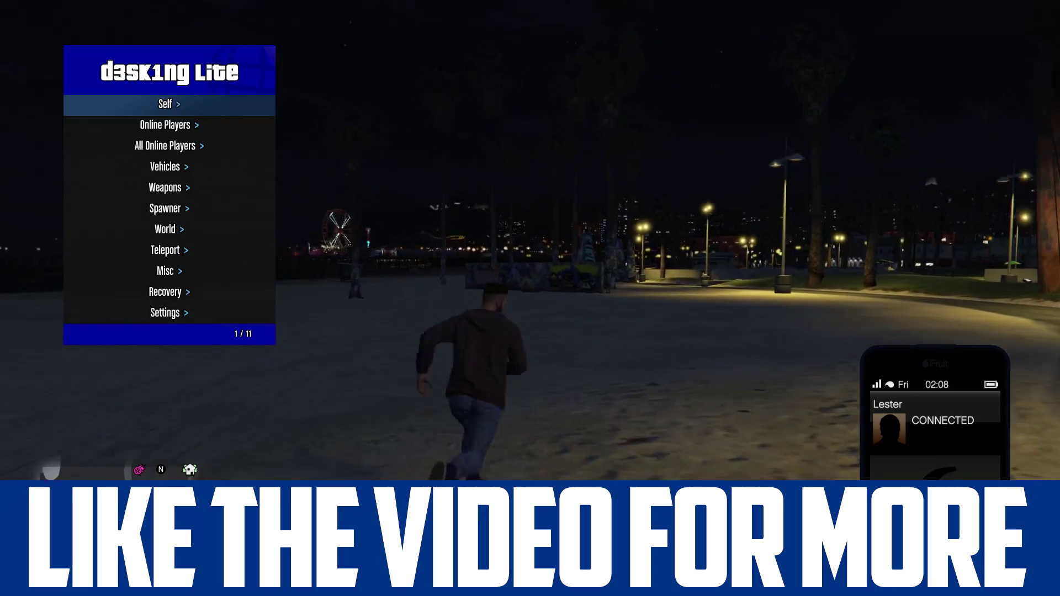
- Spawn a Tempesta from the Vehicle Spawner's Super car category
{"action": "key", "text": "Down"}
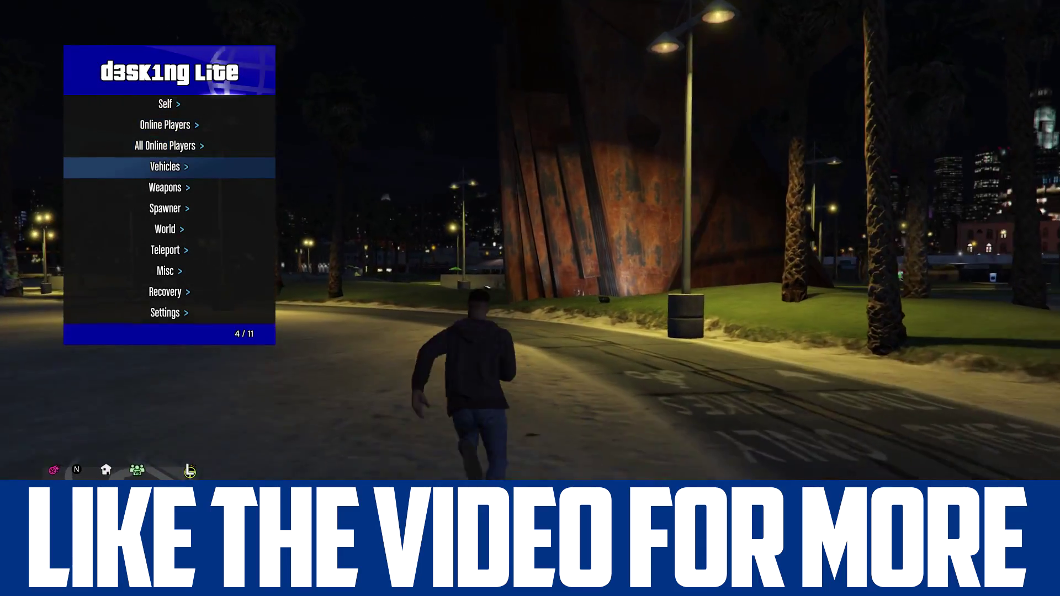
{"action": "key", "text": "Return"}
{"action": "key", "text": "Return"}
{"action": "key", "text": "Up"}
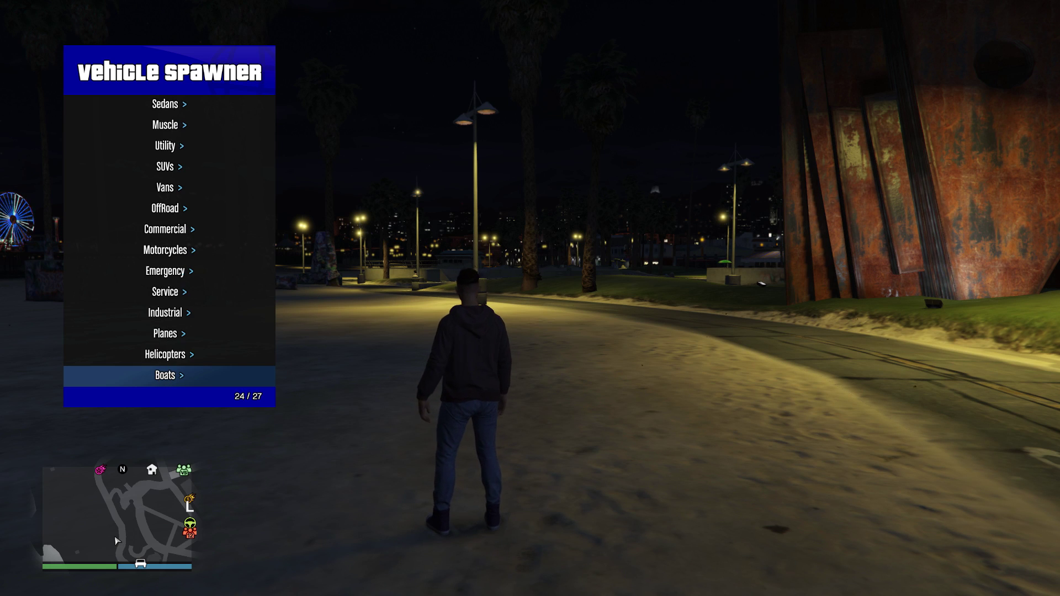
{"action": "key", "text": "Up"}
{"action": "key", "text": "Up"}
{"action": "key", "text": "Up"}
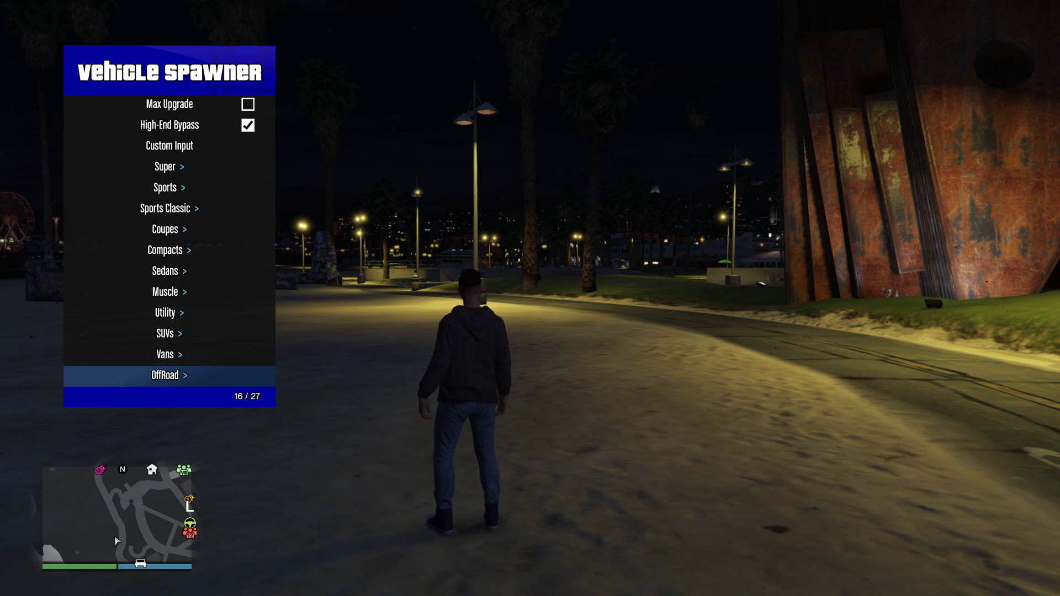
{"action": "key", "text": "Up"}
{"action": "key", "text": "Up"}
{"action": "key", "text": "Up"}
{"action": "key", "text": "Up"}
{"action": "key", "text": "Up"}
{"action": "key", "text": "Up"}
{"action": "key", "text": "Up"}
{"action": "key", "text": "Up"}
{"action": "key", "text": "Up"}
{"action": "key", "text": "Up"}
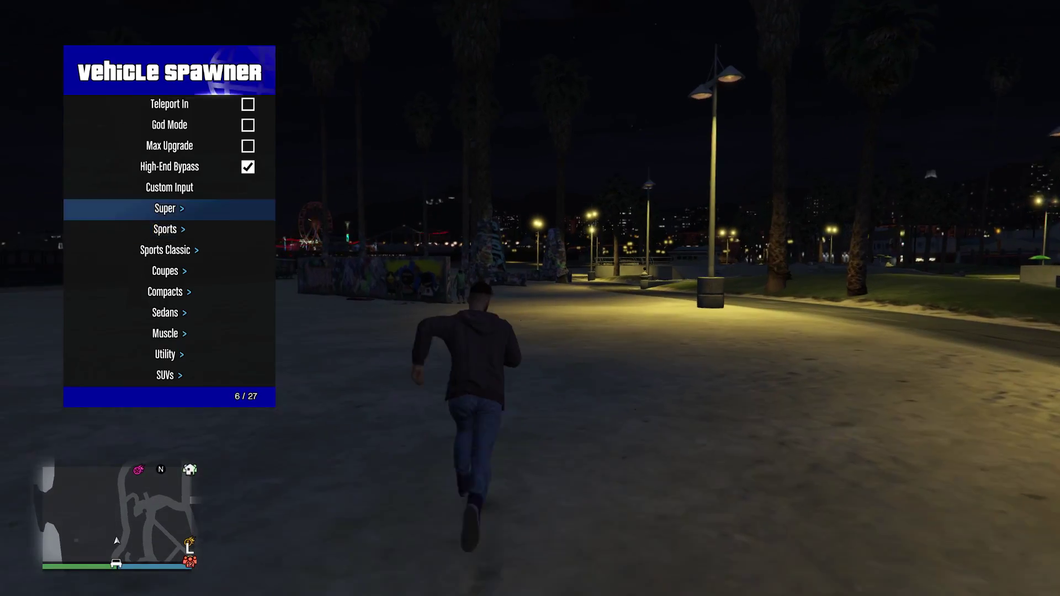
{"action": "key", "text": "Return"}
{"action": "key", "text": "Up"}
{"action": "key", "text": "Up"}
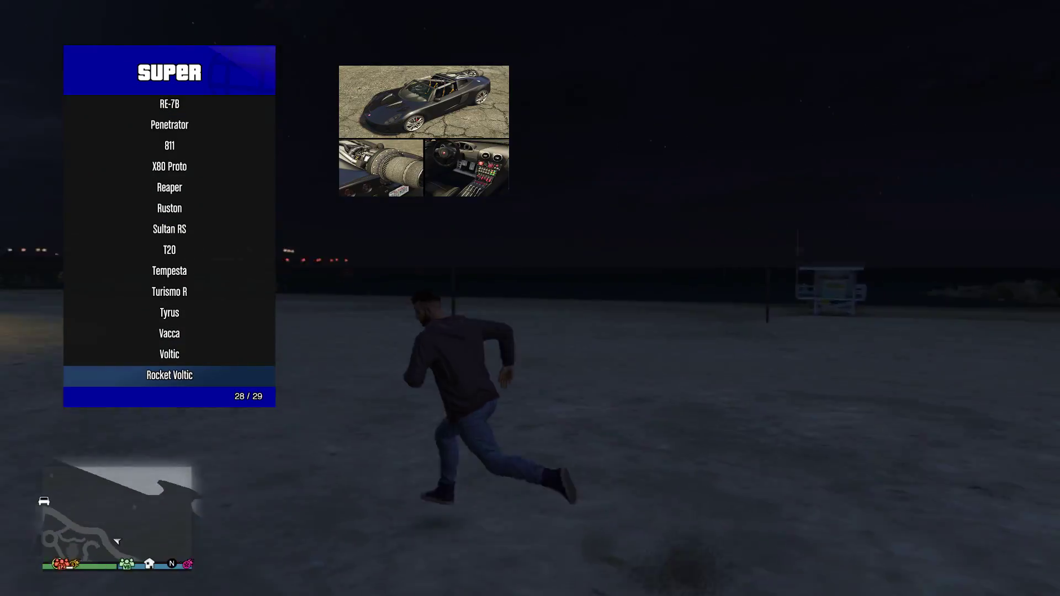
{"action": "key", "text": "Up"}
{"action": "key", "text": "Up"}
{"action": "key", "text": "Up"}
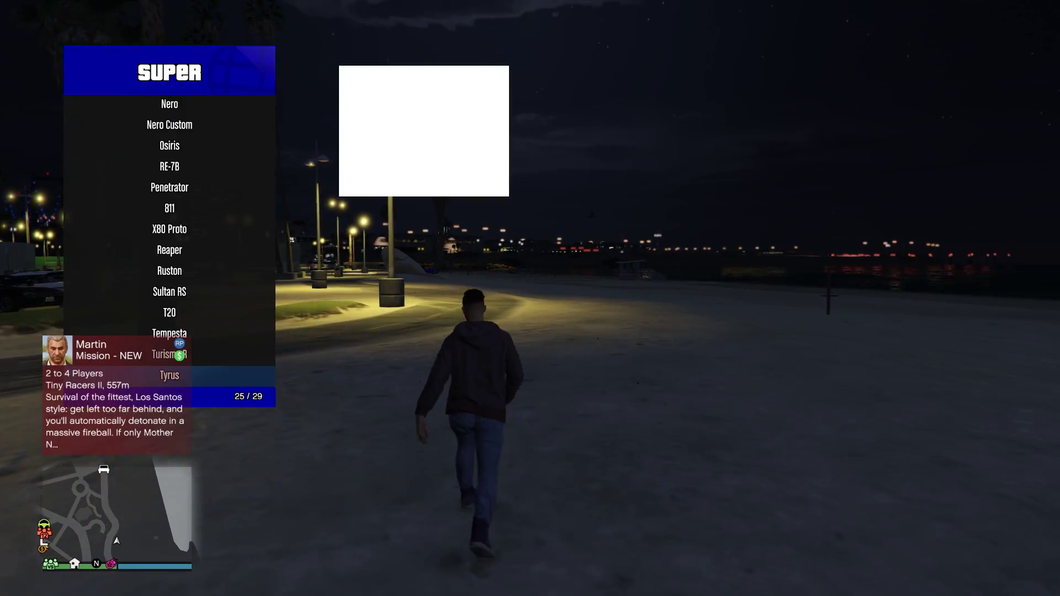
{"action": "key", "text": "Up"}
{"action": "key", "text": "Up"}
{"action": "key", "text": "Up"}
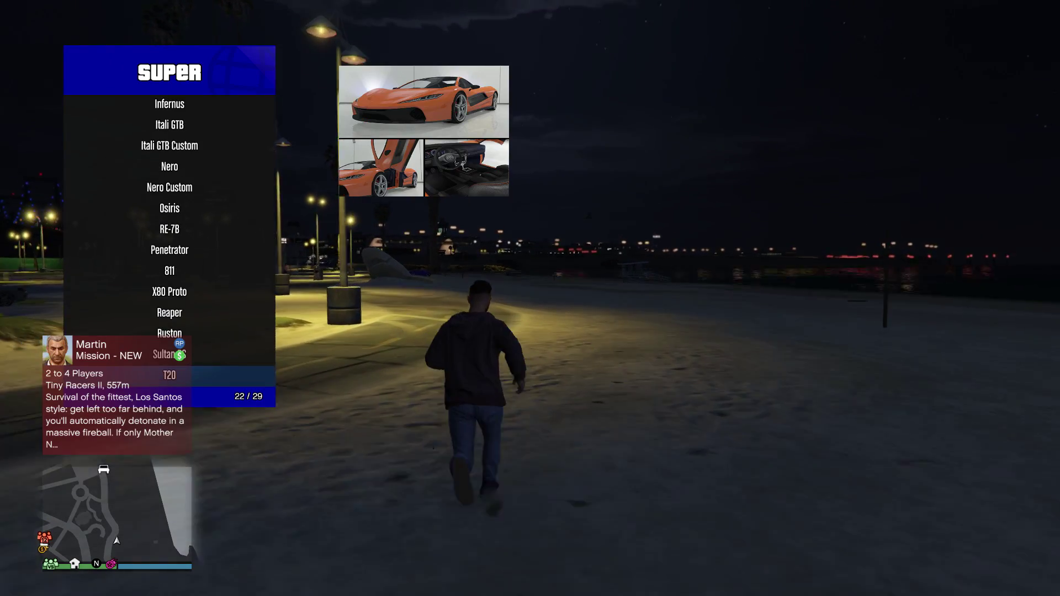
{"action": "key", "text": "Down"}
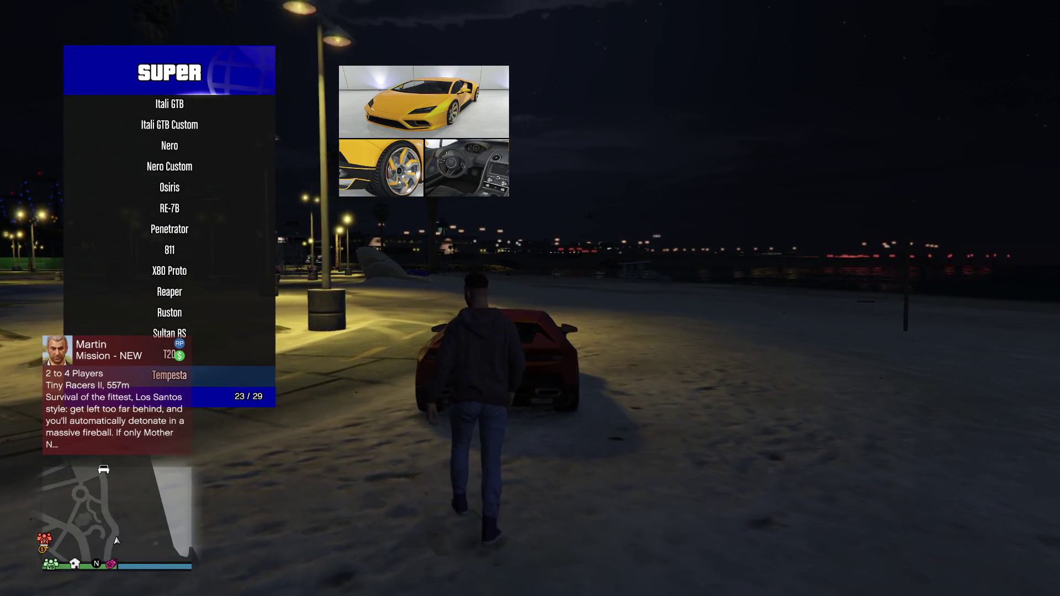
- Browse the Map Mods list under the World options
{"action": "key", "text": "BackSpace"}
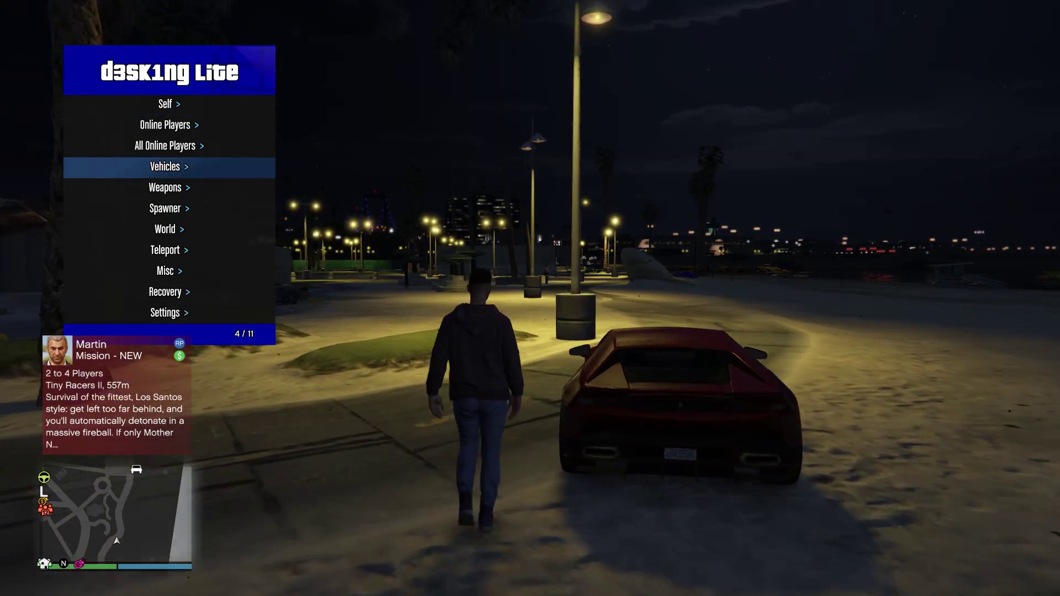
{"action": "key", "text": "Down"}
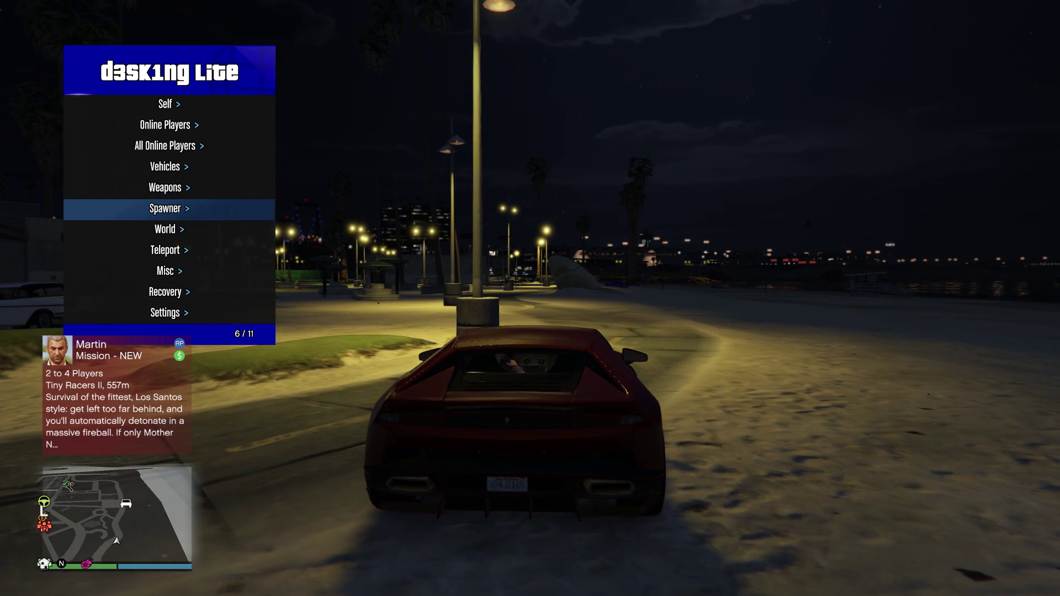
{"action": "key", "text": "Return"}
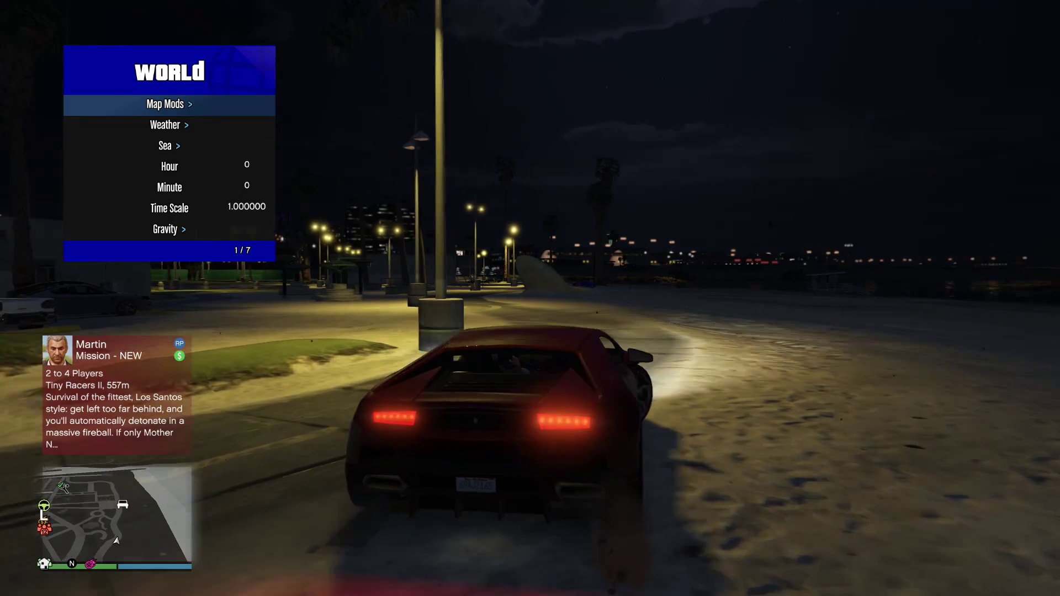
{"action": "key", "text": "Return"}
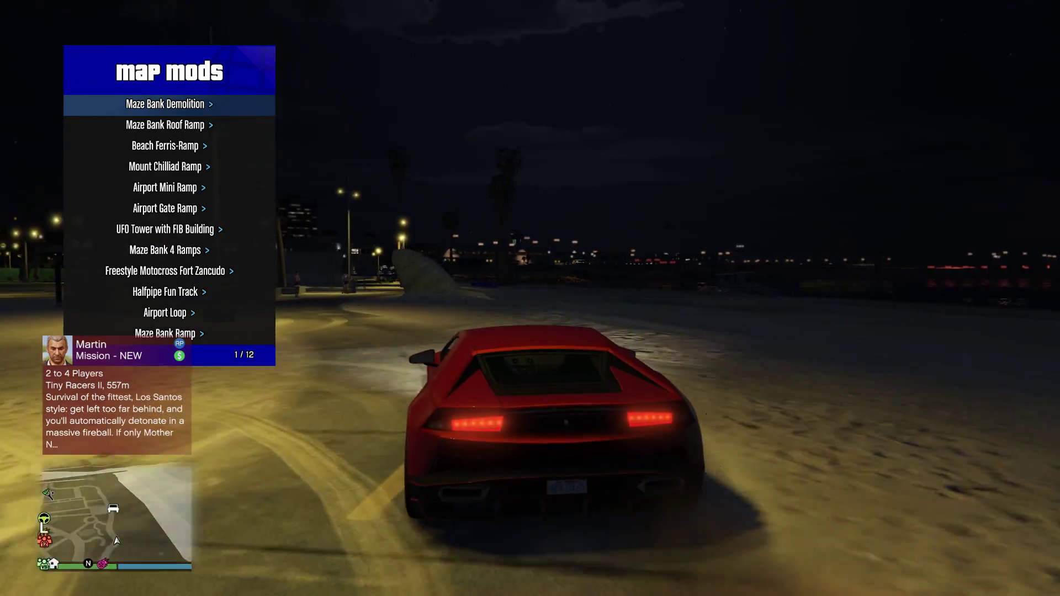
{"action": "key", "text": "Up"}
{"action": "key", "text": "Up"}
{"action": "key", "text": "Up"}
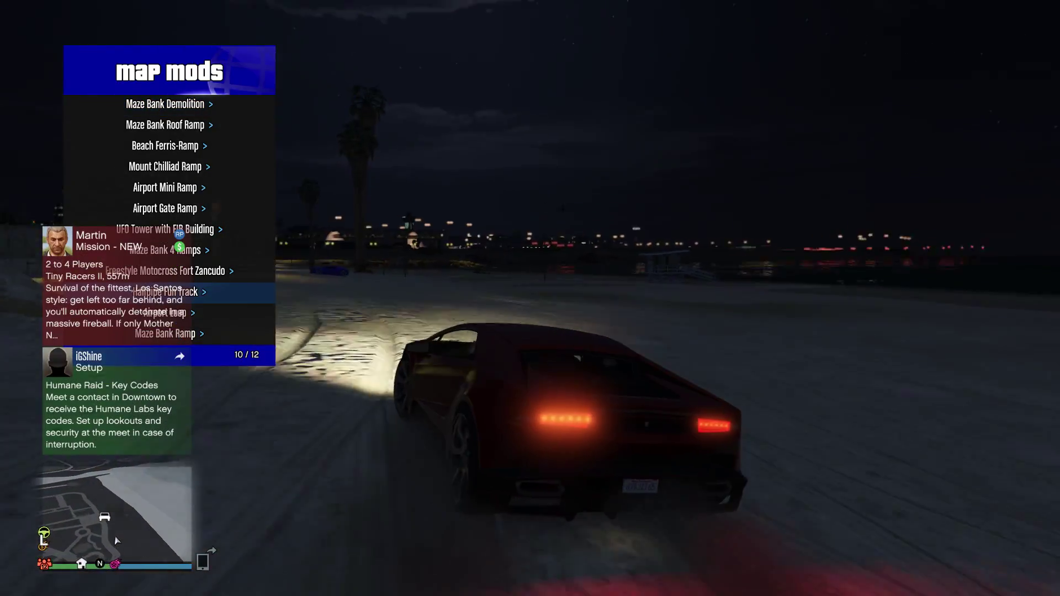
{"action": "key", "text": "Up"}
{"action": "key", "text": "Up"}
{"action": "key", "text": "Up"}
{"action": "key", "text": "BackSpace"}
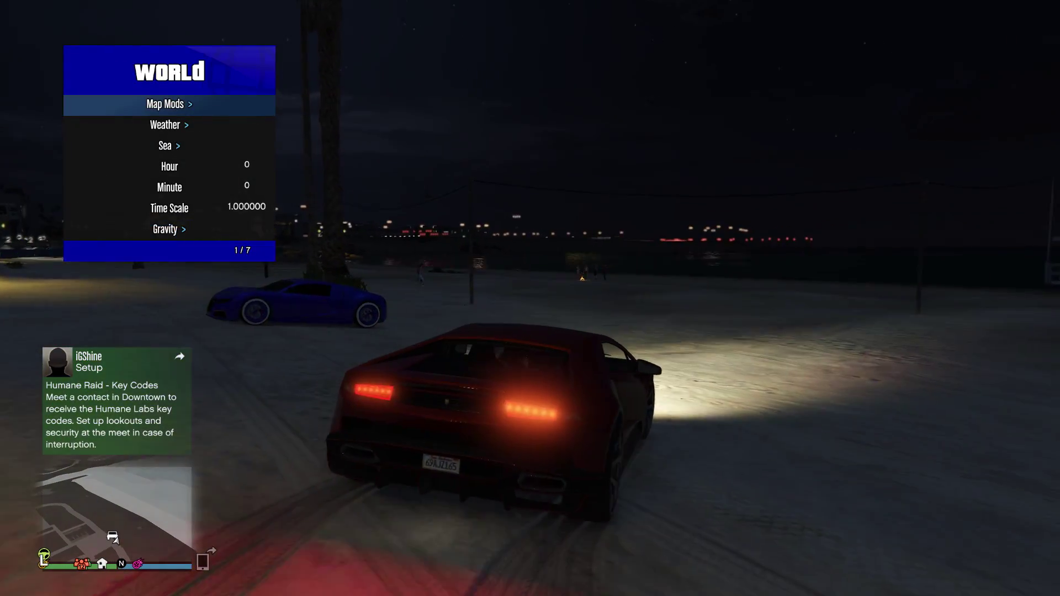
- Teleport the car to the Maze location
{"action": "key", "text": "BackSpace"}
{"action": "key", "text": "Return"}
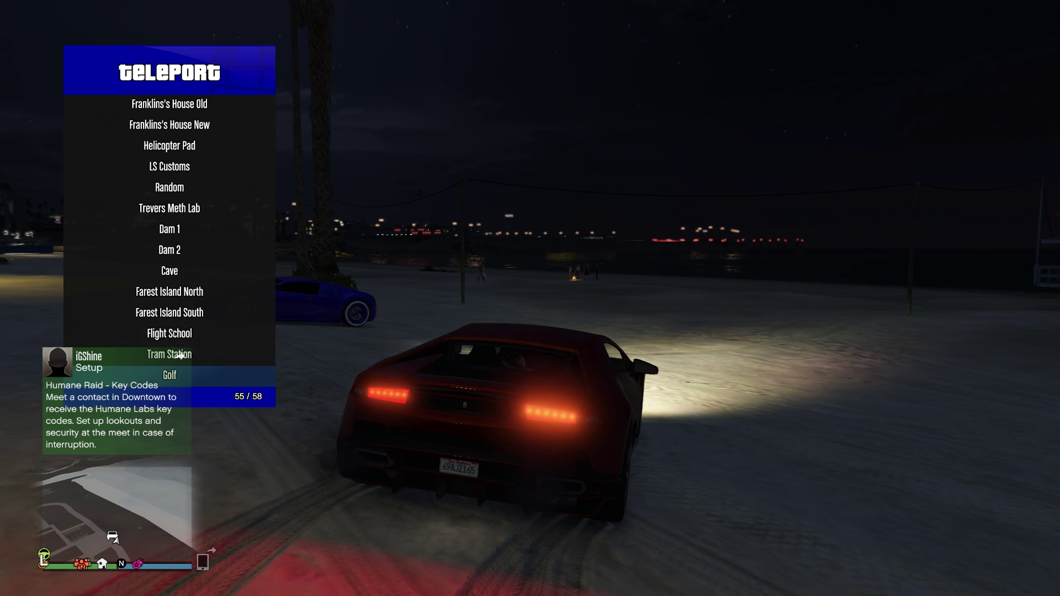
{"action": "key", "text": "Up"}
{"action": "key", "text": "Up"}
{"action": "key", "text": "Up"}
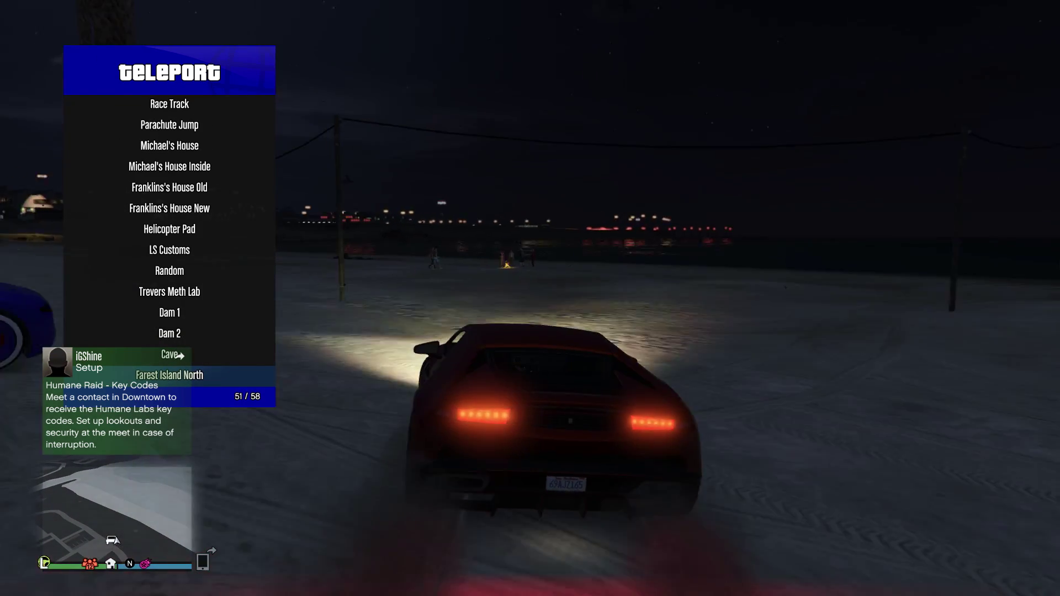
{"action": "key", "text": "Up"}
{"action": "key", "text": "Up"}
{"action": "key", "text": "Up"}
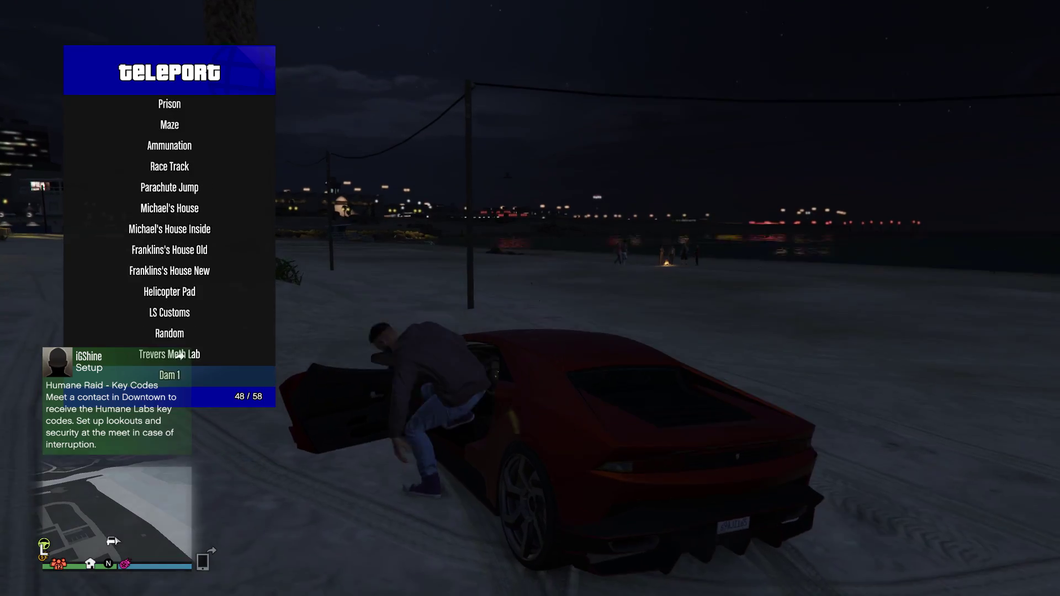
{"action": "key", "text": "Up"}
{"action": "key", "text": "Up"}
{"action": "key", "text": "Up"}
{"action": "key", "text": "Up"}
{"action": "key", "text": "Up"}
{"action": "key", "text": "Up"}
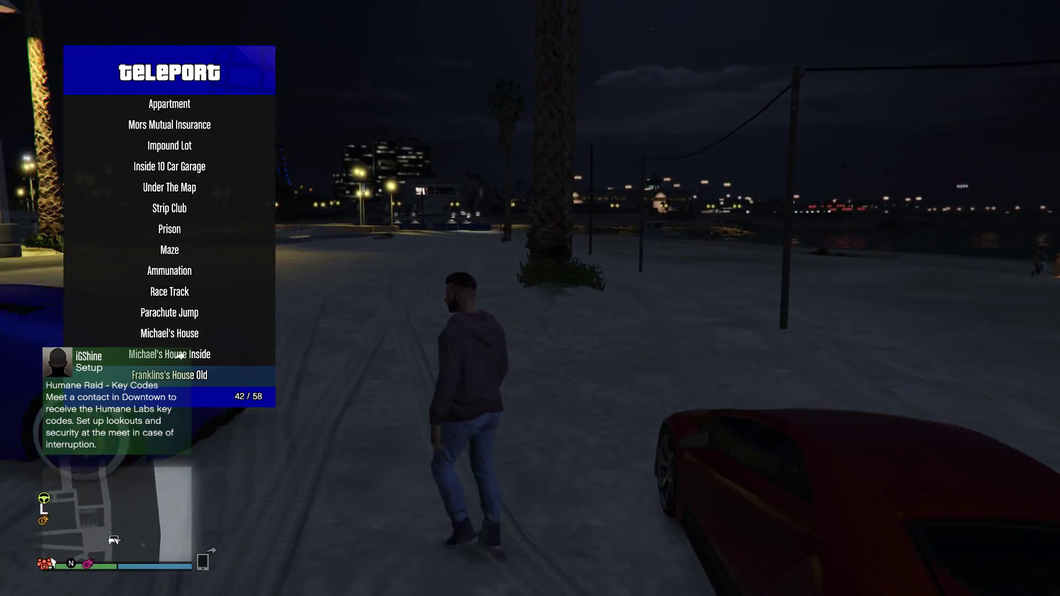
{"action": "key", "text": "Up"}
{"action": "key", "text": "Up"}
{"action": "key", "text": "Up"}
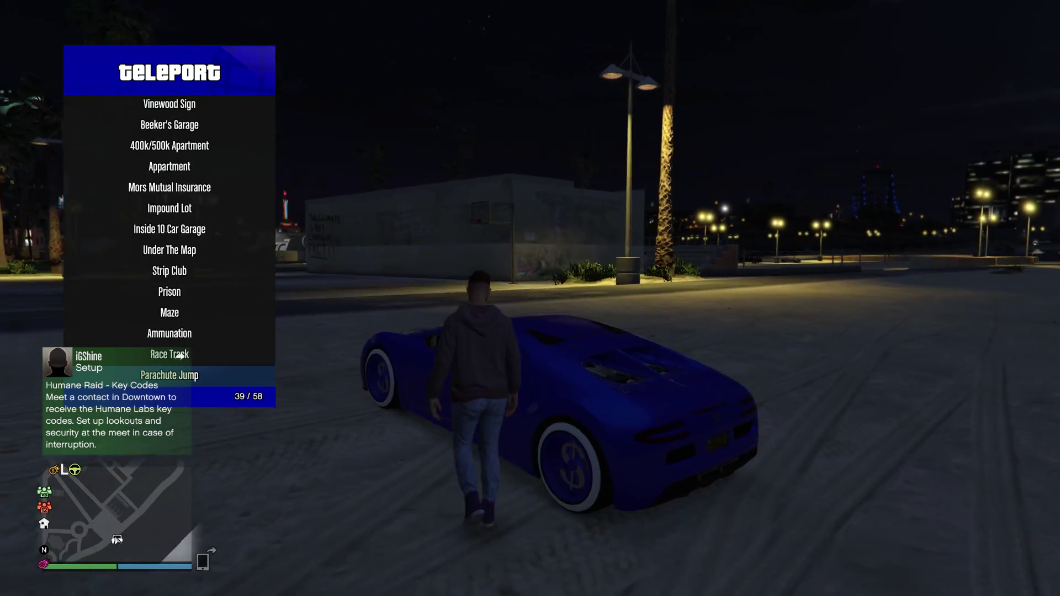
{"action": "key", "text": "Up"}
{"action": "key", "text": "Up"}
{"action": "key", "text": "Return"}
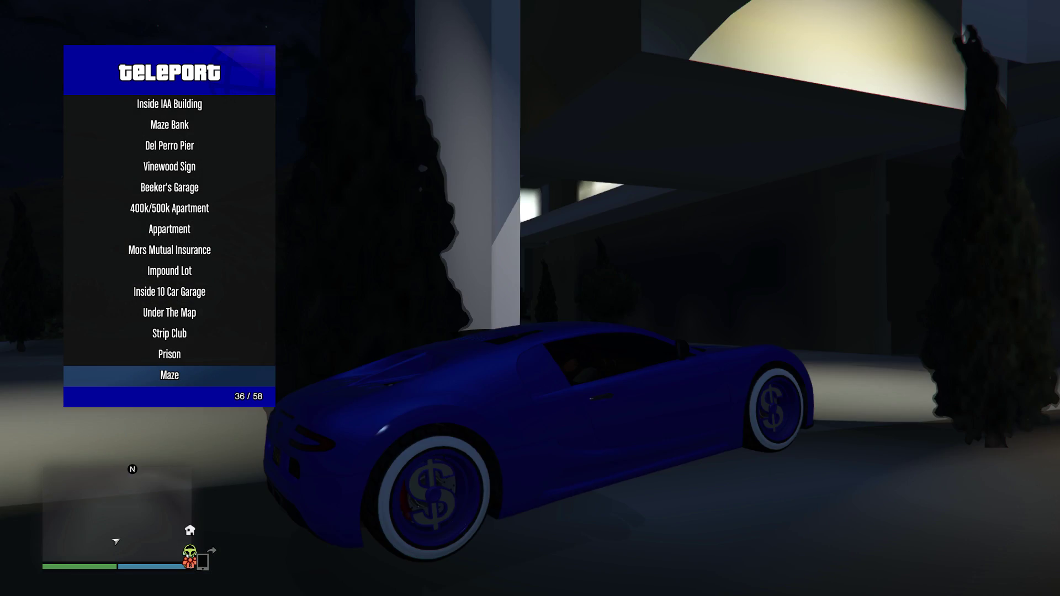